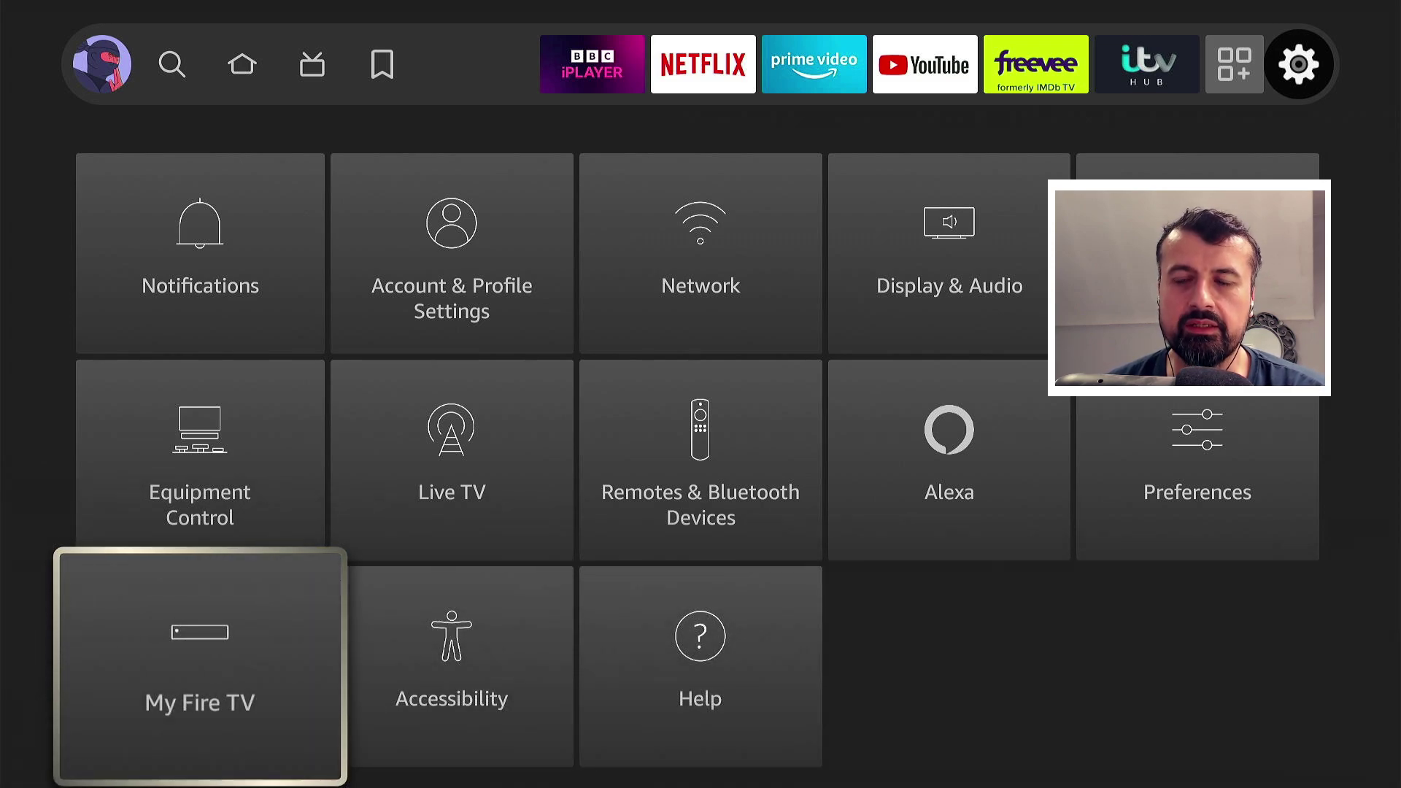
Step: Go to My Fire TV > About to see the installed Fire OS 7.2.8.5 version
key(Up)
key(Up)
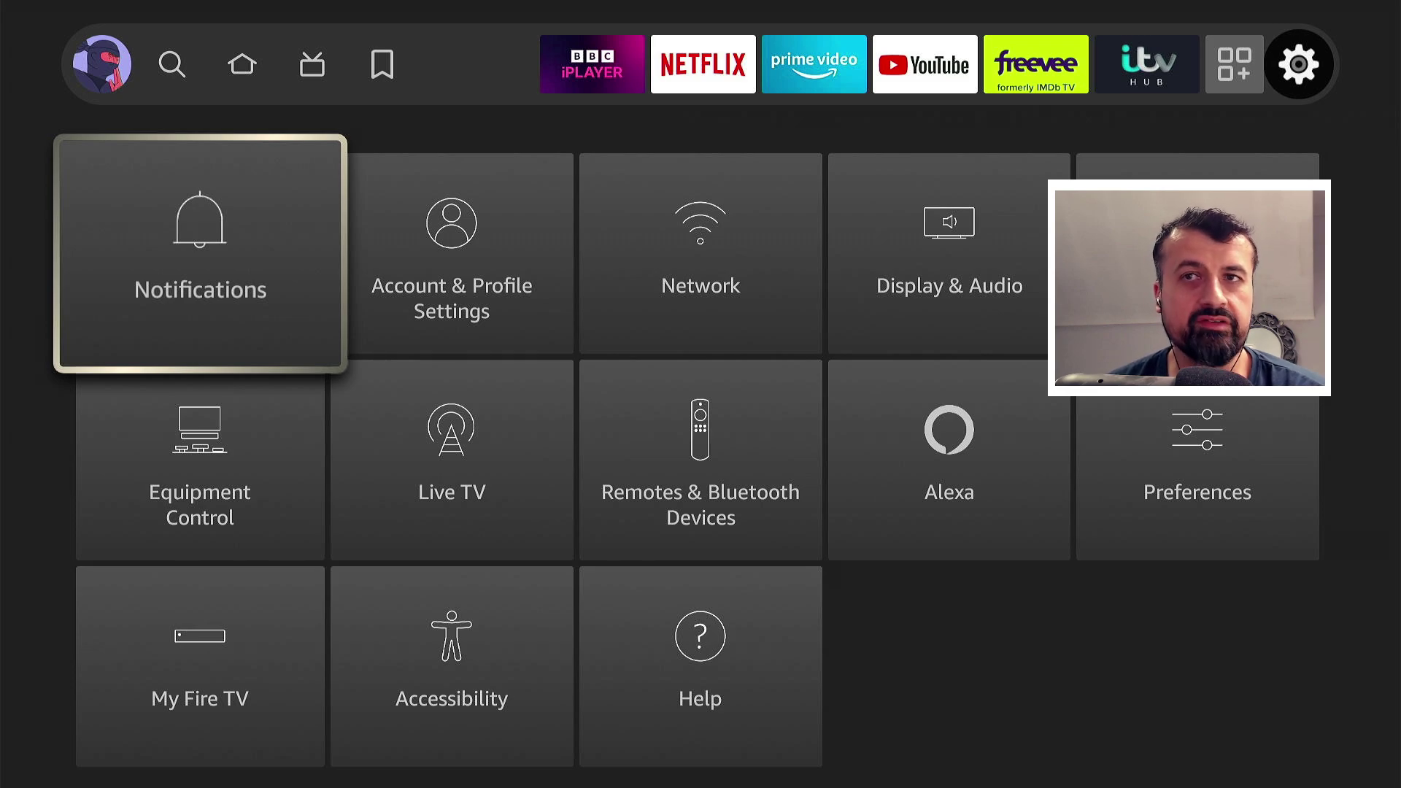
key(Right)
key(Right)
key(Right)
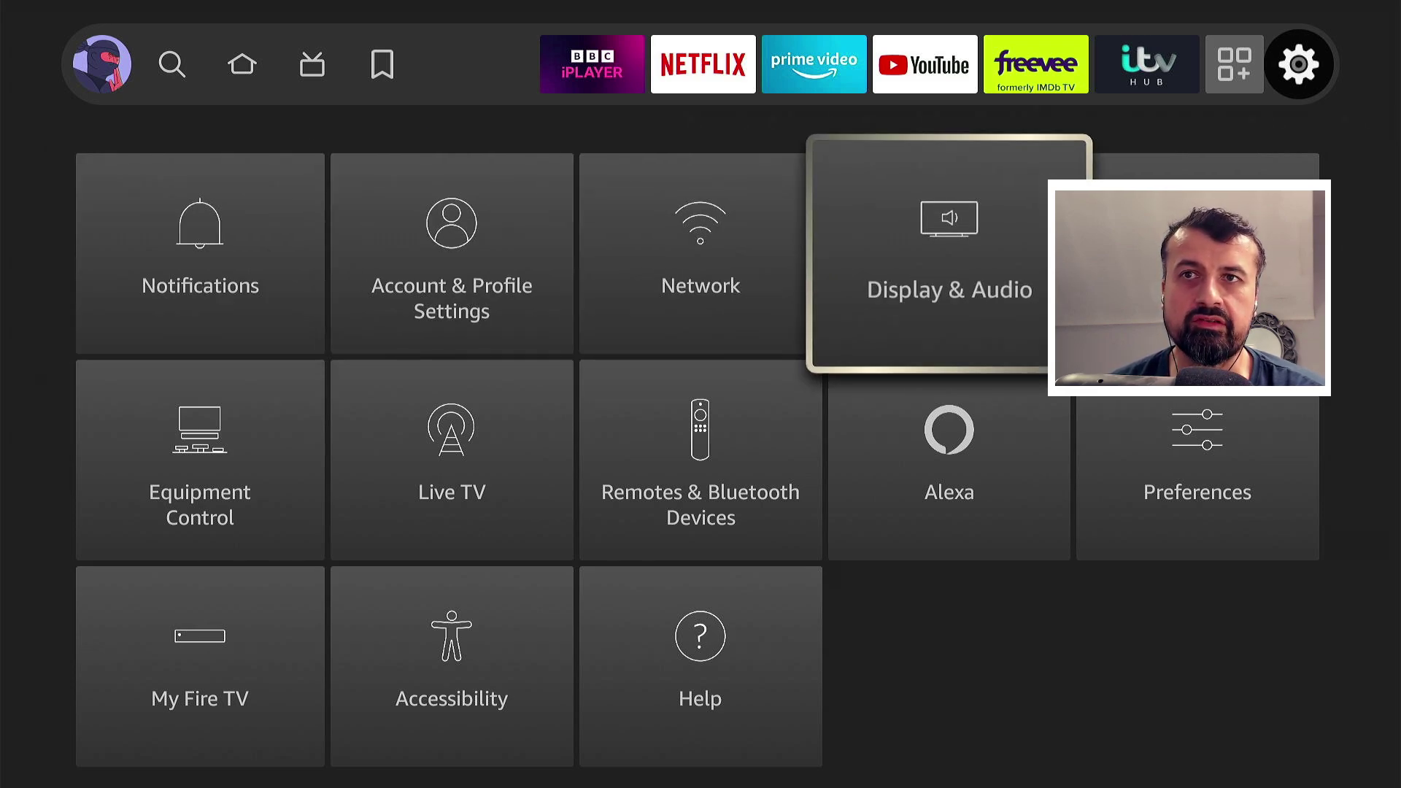
key(Left)
key(Left)
key(Left)
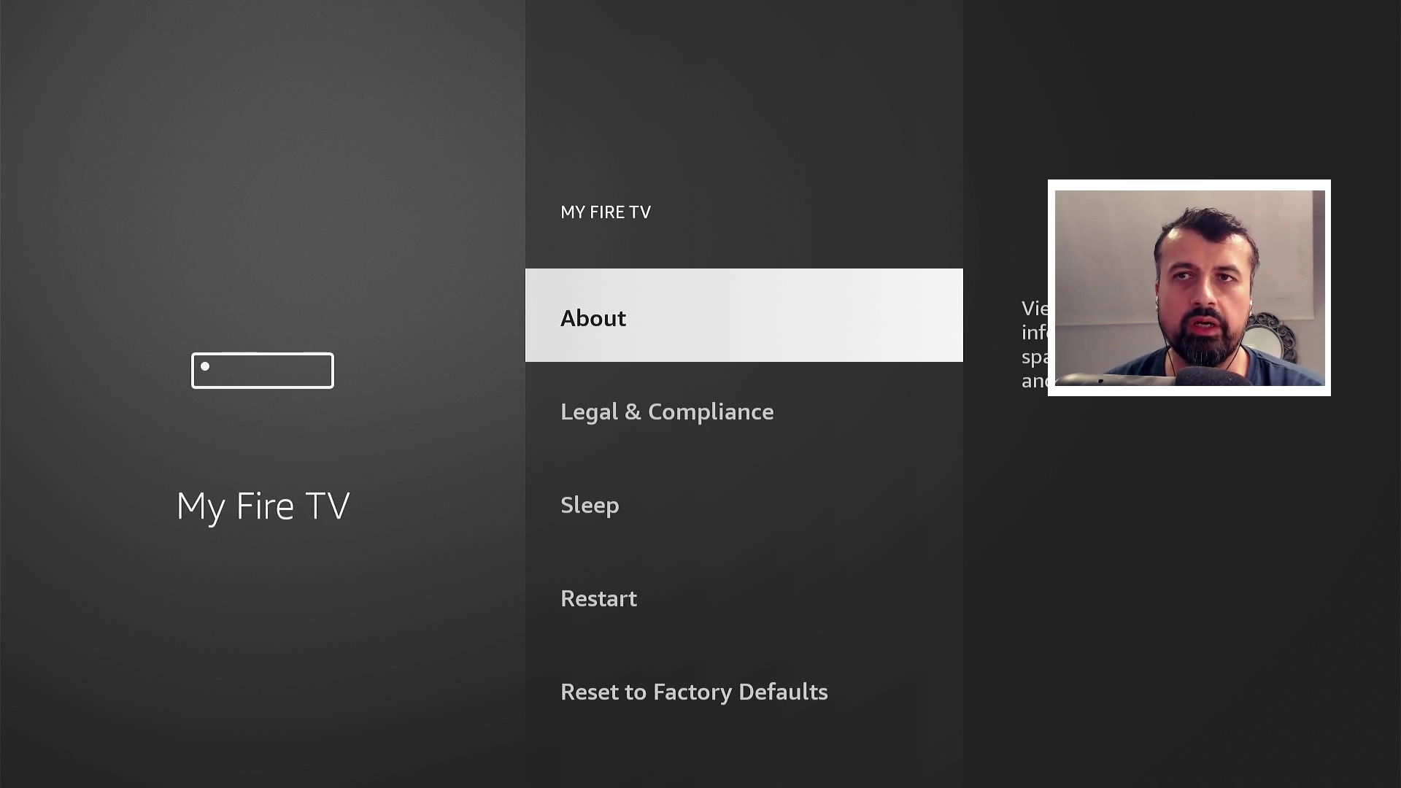
key(Return)
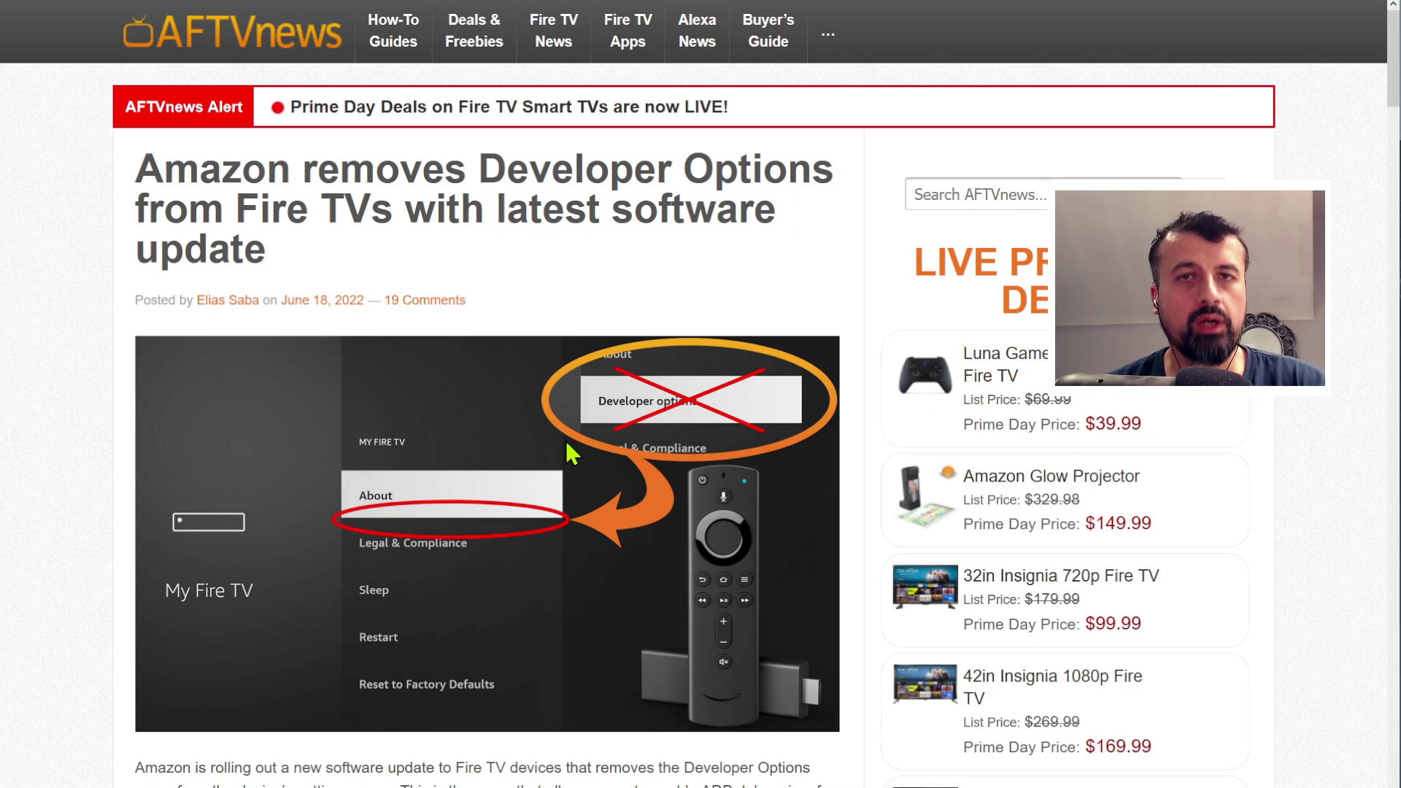
Step: Scroll the AFTVnews Developer Options article to the Fire OS 7 comments, briefly highlighting the author's reply
scroll(564, 496, down, 5)
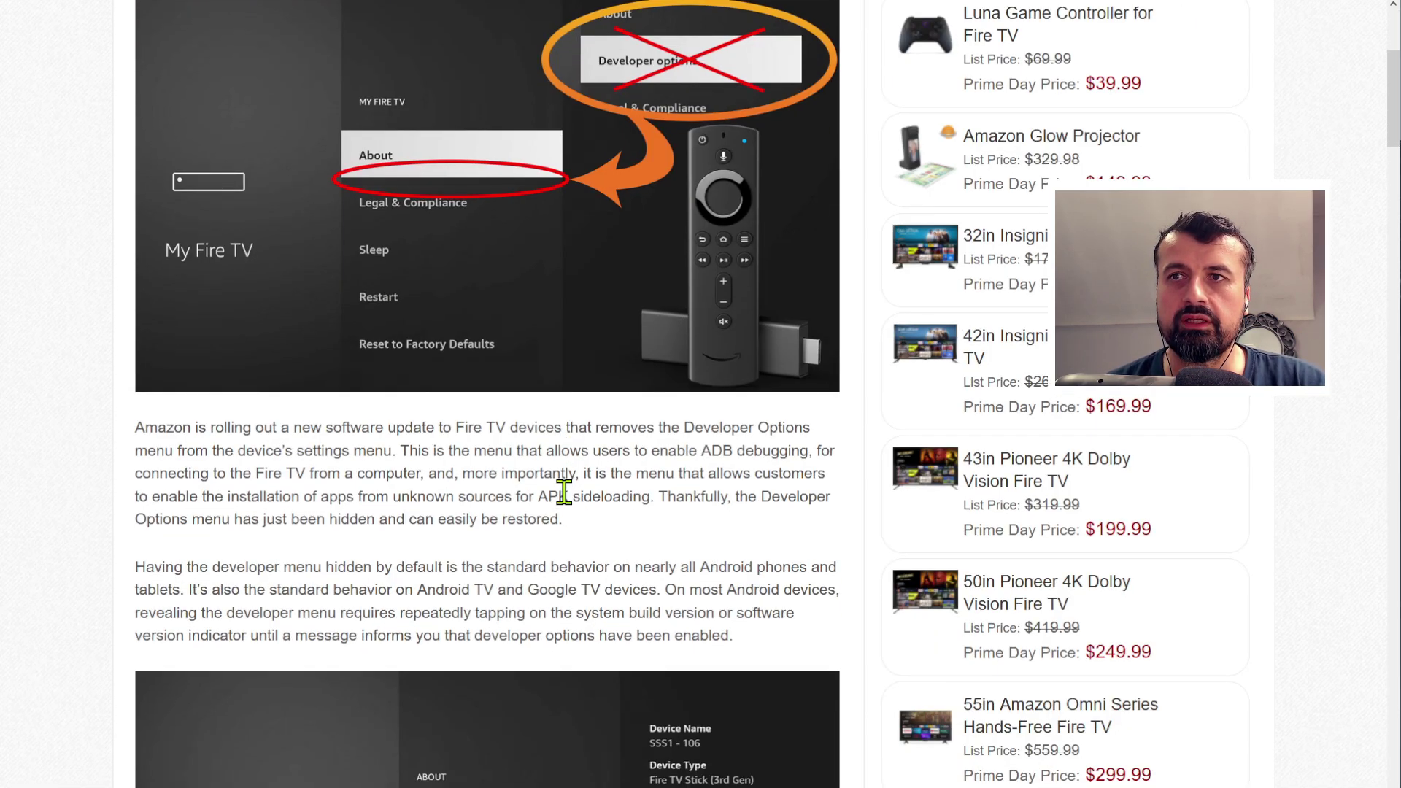
scroll(566, 457, down, 5)
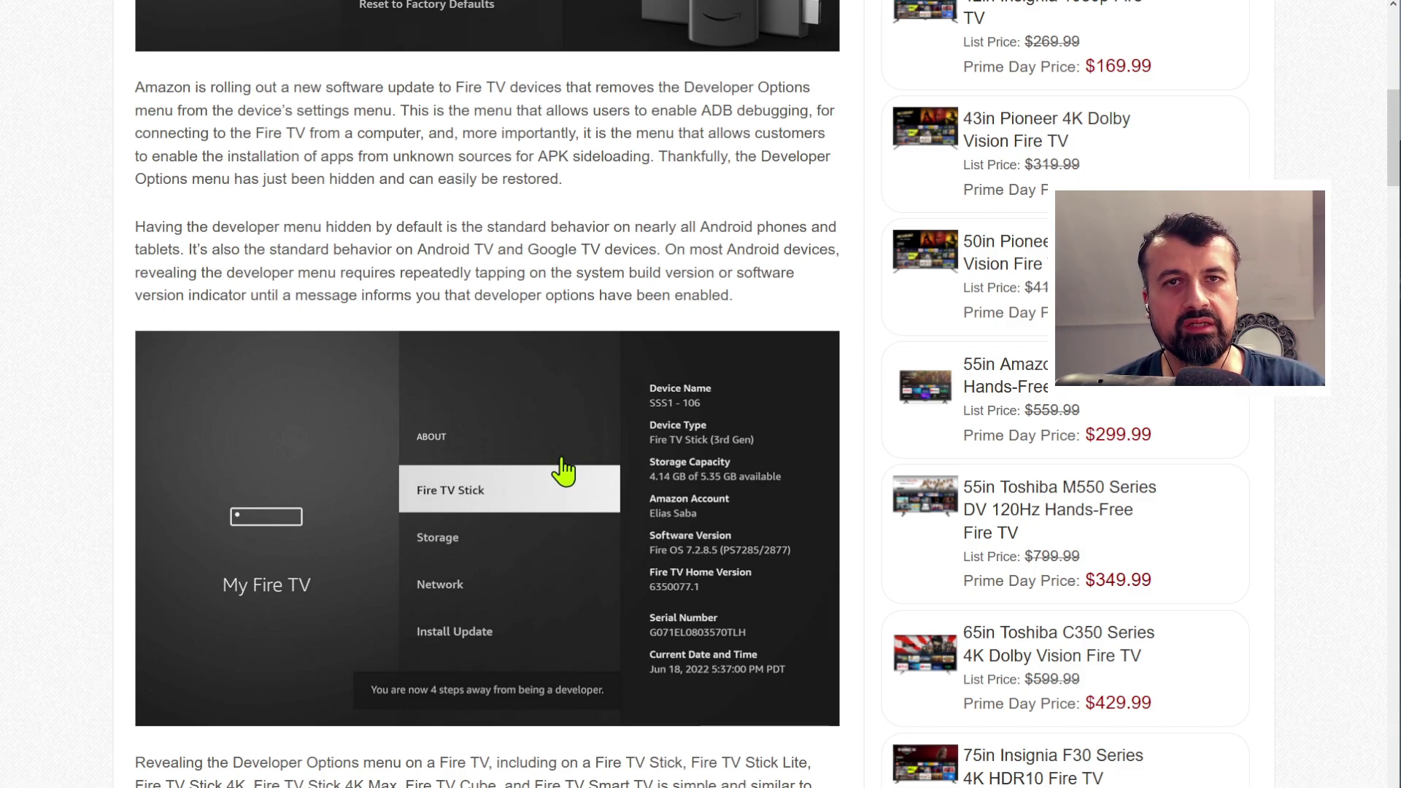
scroll(563, 472, down, 6)
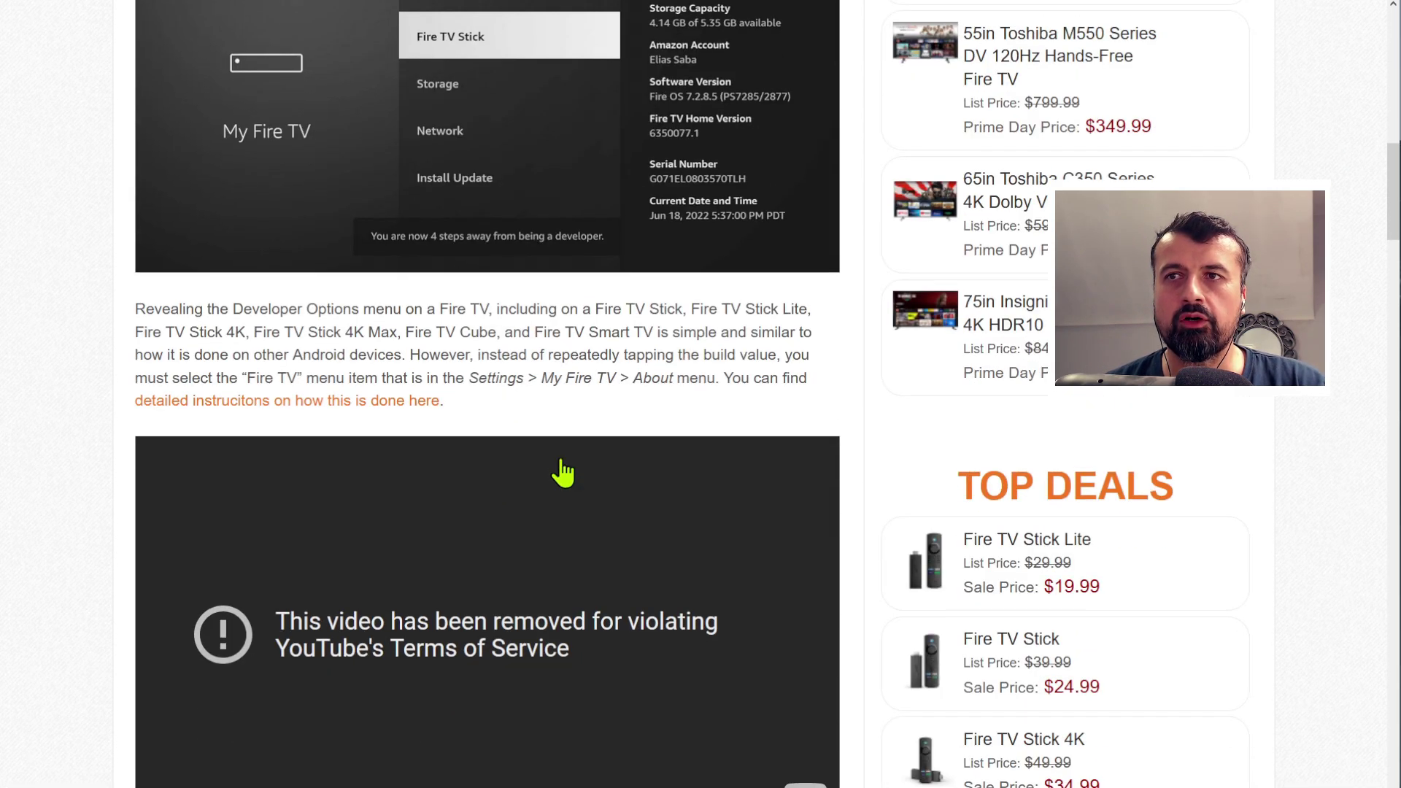
scroll(564, 473, down, 5)
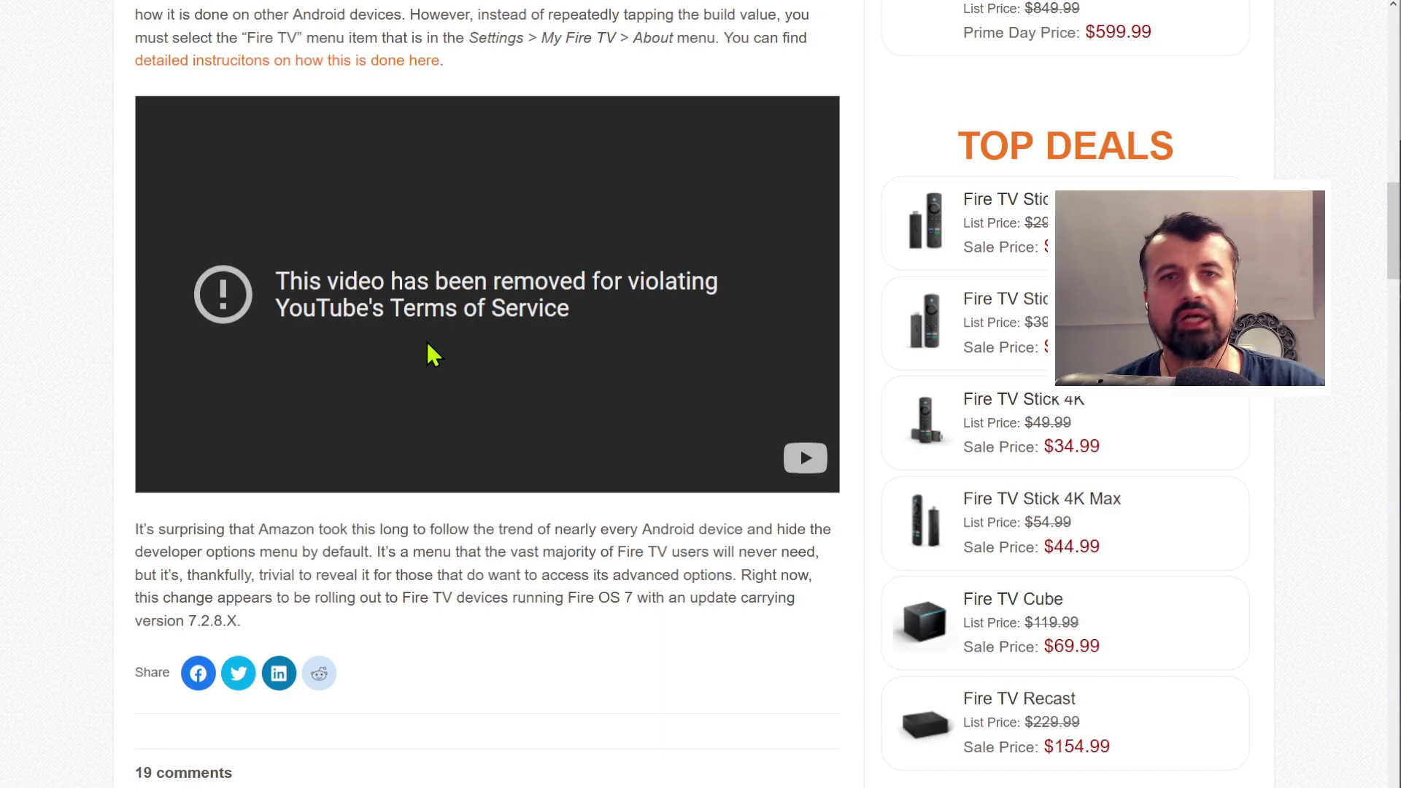
scroll(523, 378, down, 3)
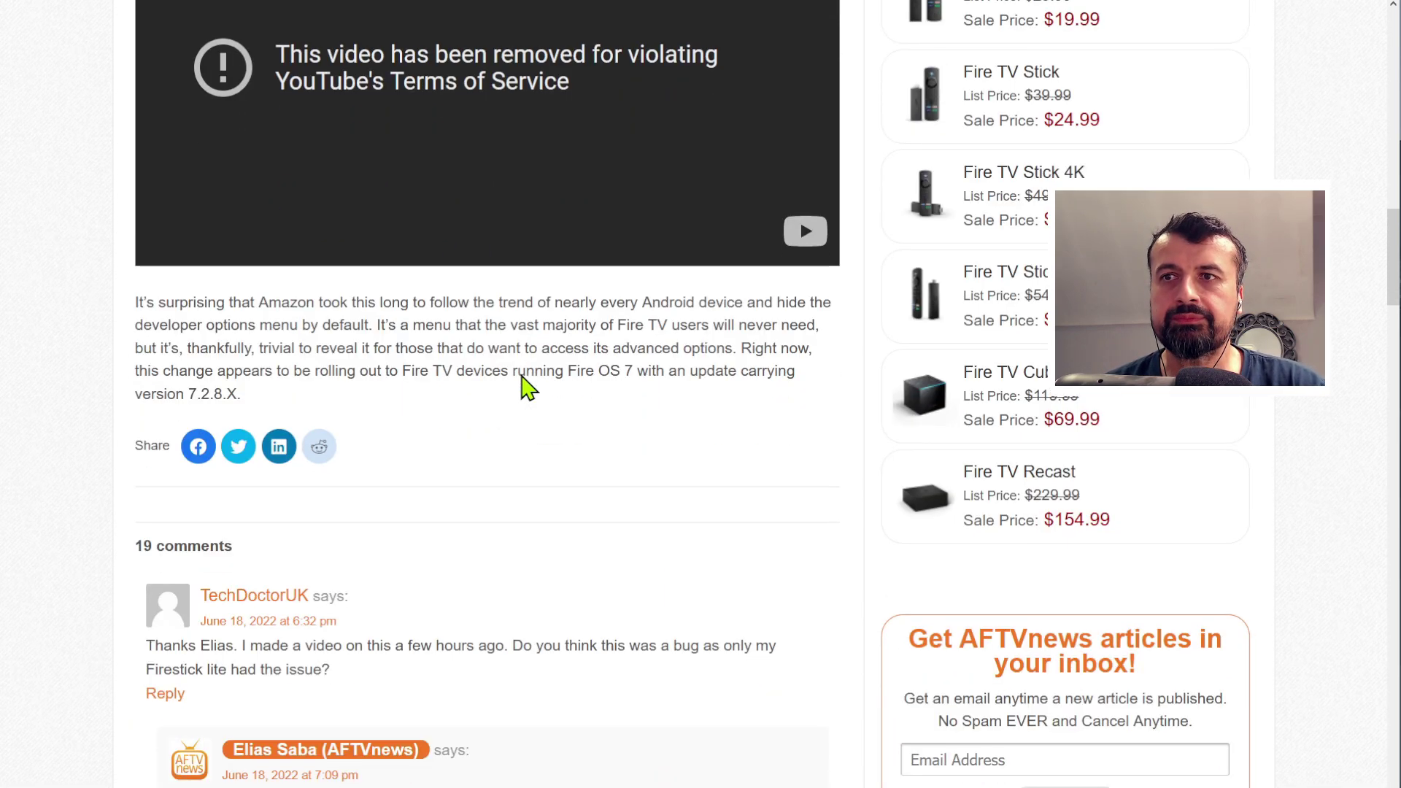
scroll(525, 387, down, 2)
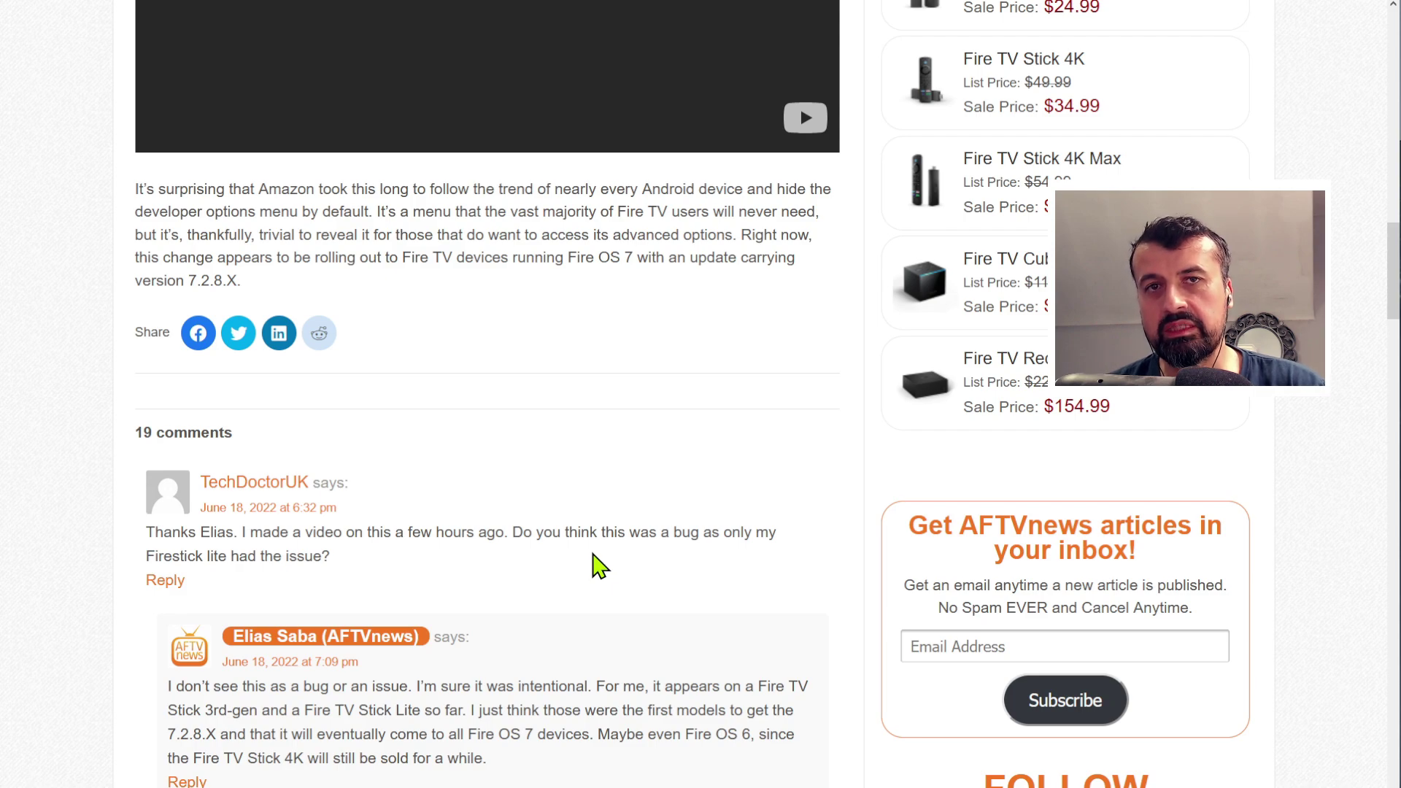
scroll(599, 566, down, 2)
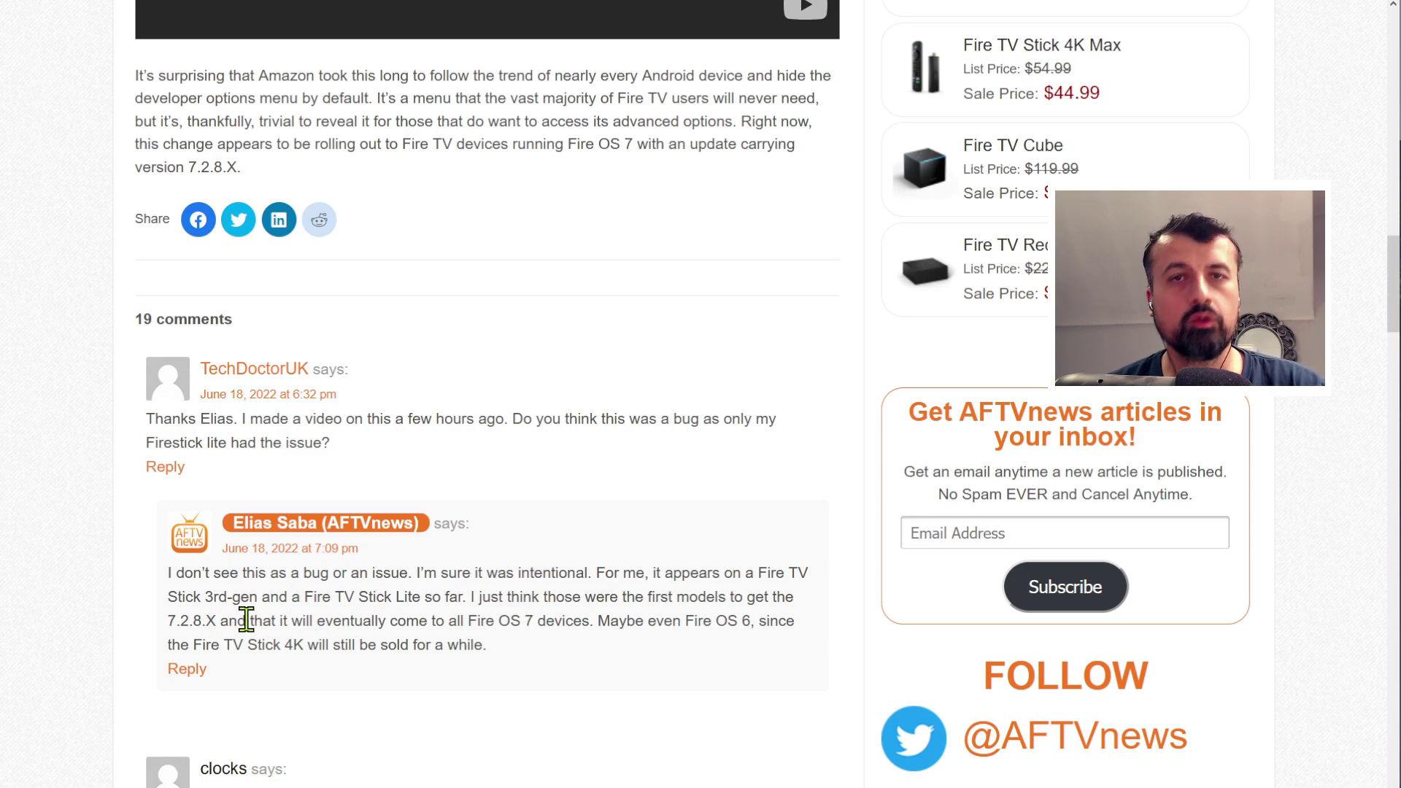
drag(428, 620, 527, 622)
click(527, 623)
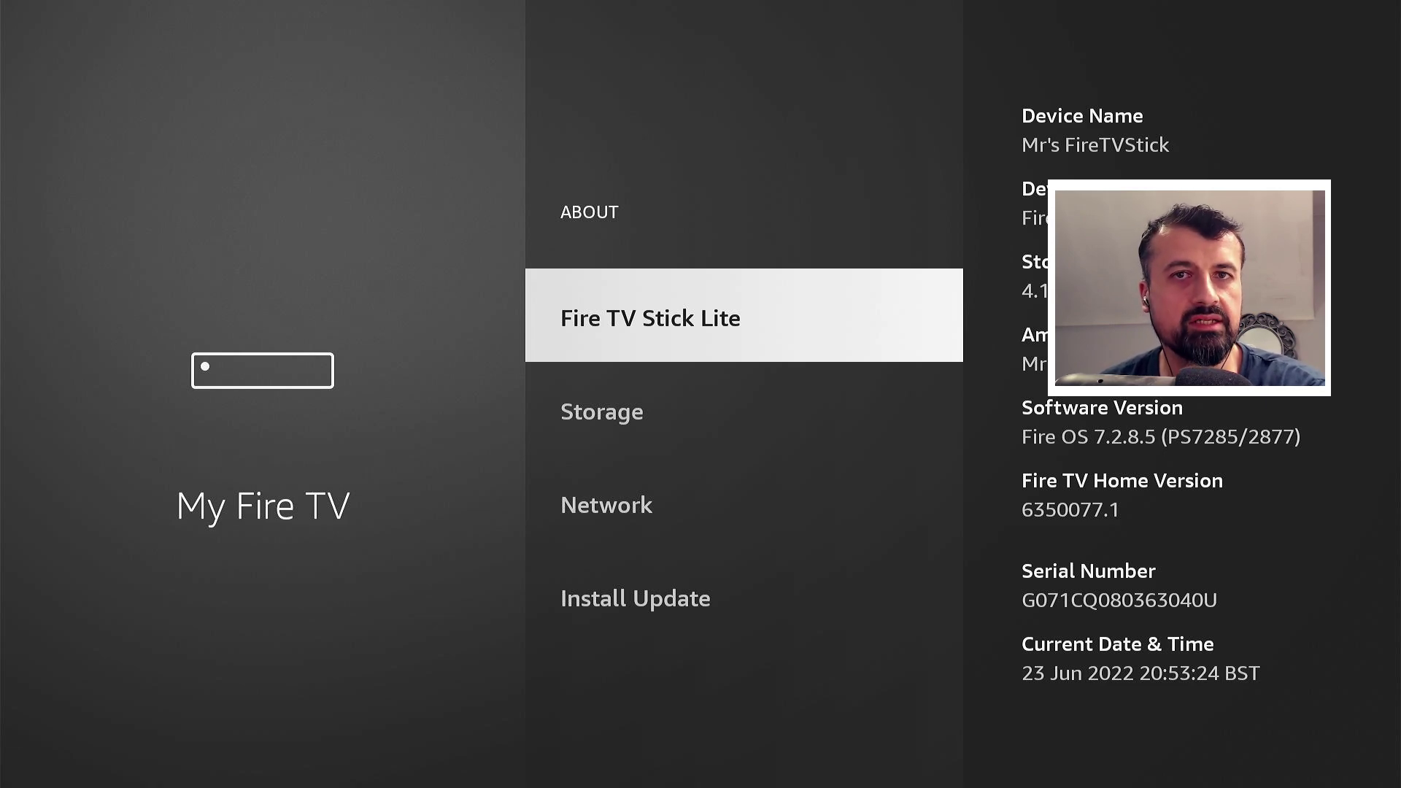
Step: Return to My Fire TV, reopen About, and move down to Install Update's pending components
key(Escape)
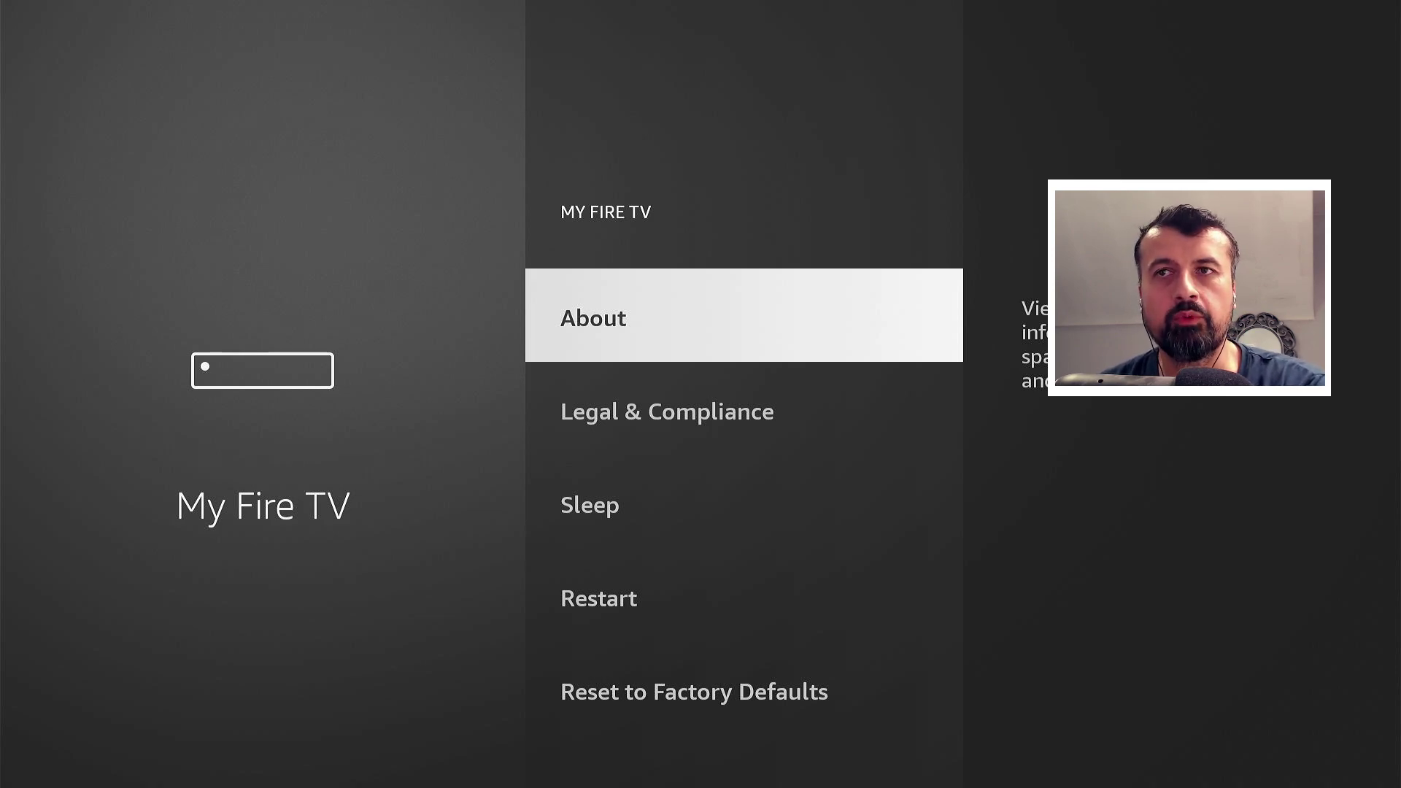
key(Return)
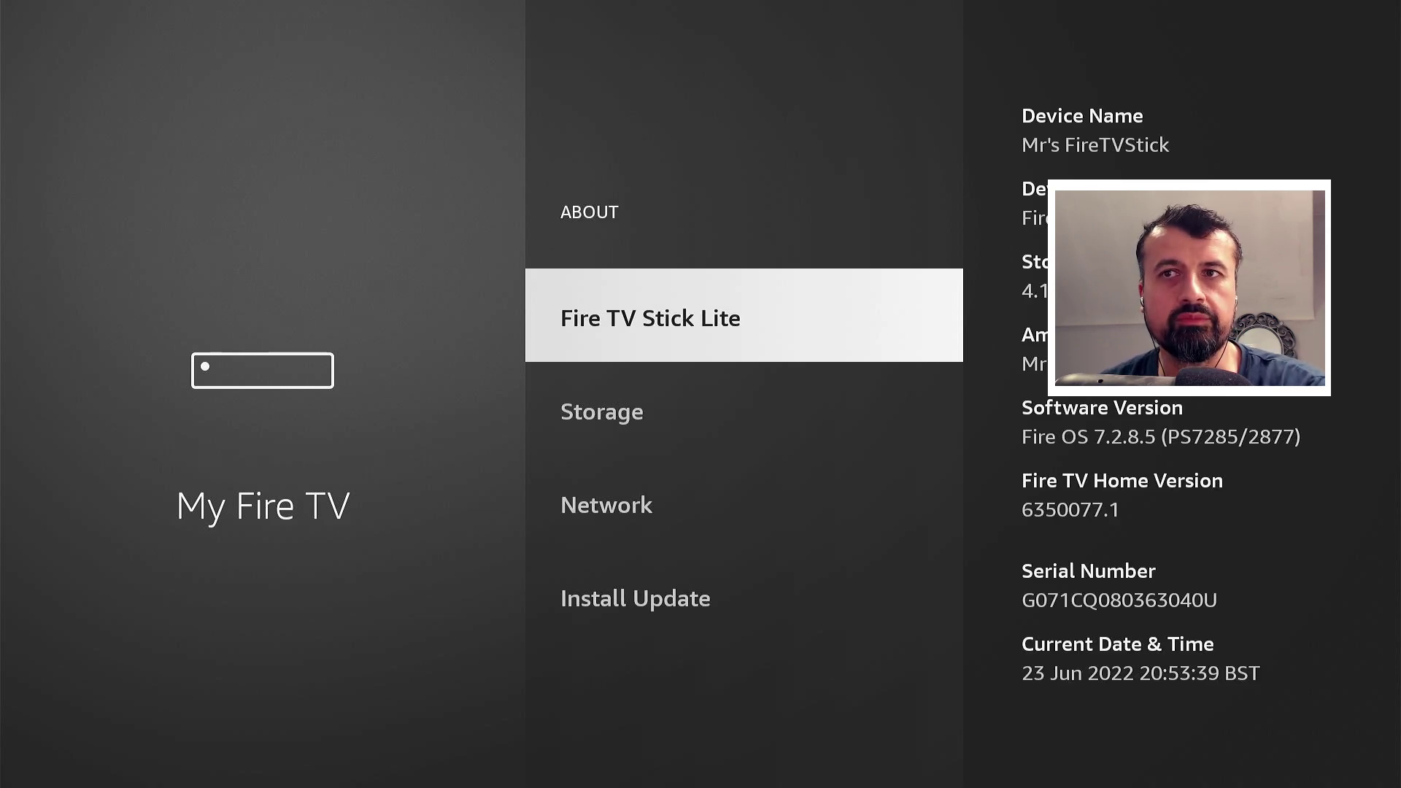
key(Down)
key(Down)
key(Down)
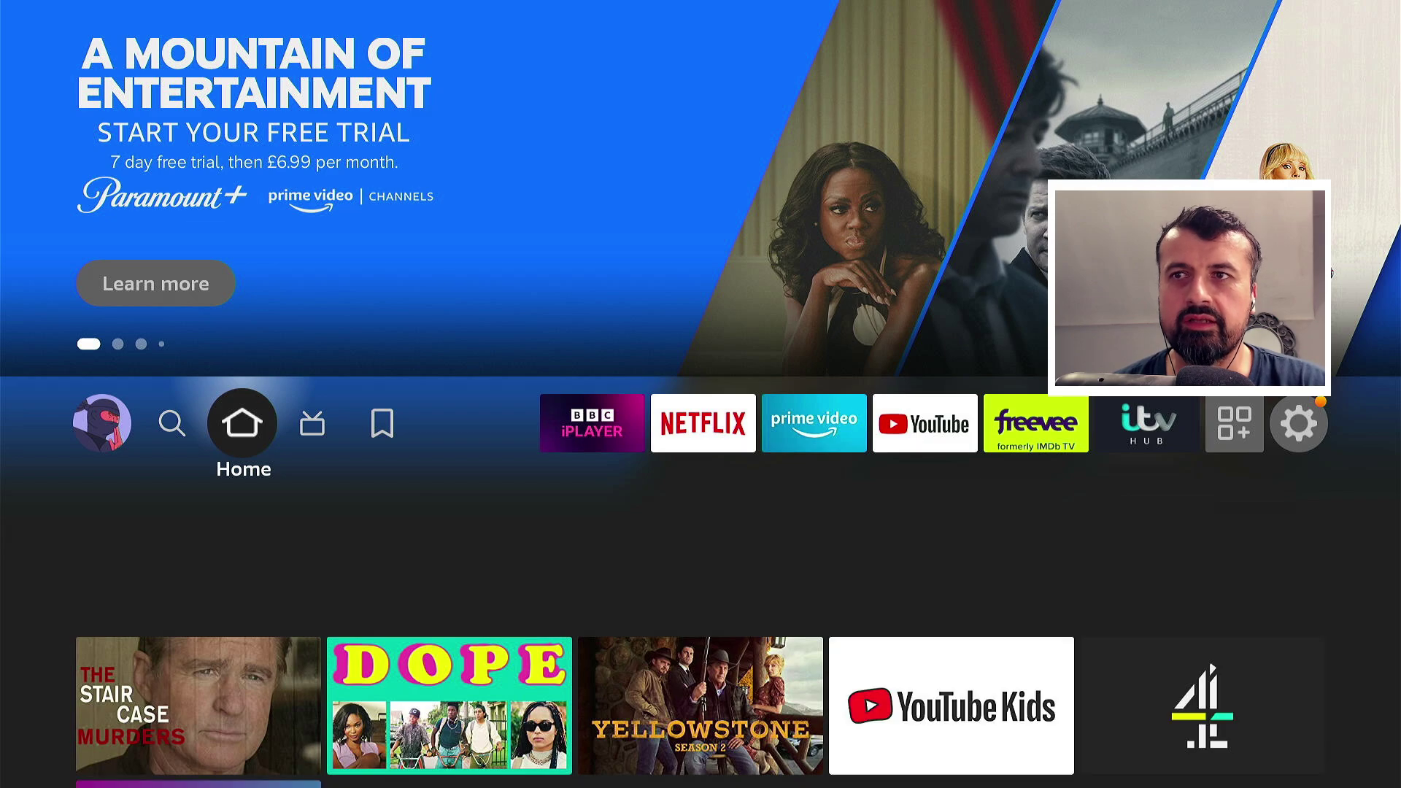
Step: Go from the home bar to Settings > My Fire TV, where Developer Options is listed again
key(Right)
key(Right)
key(Right)
key(Right)
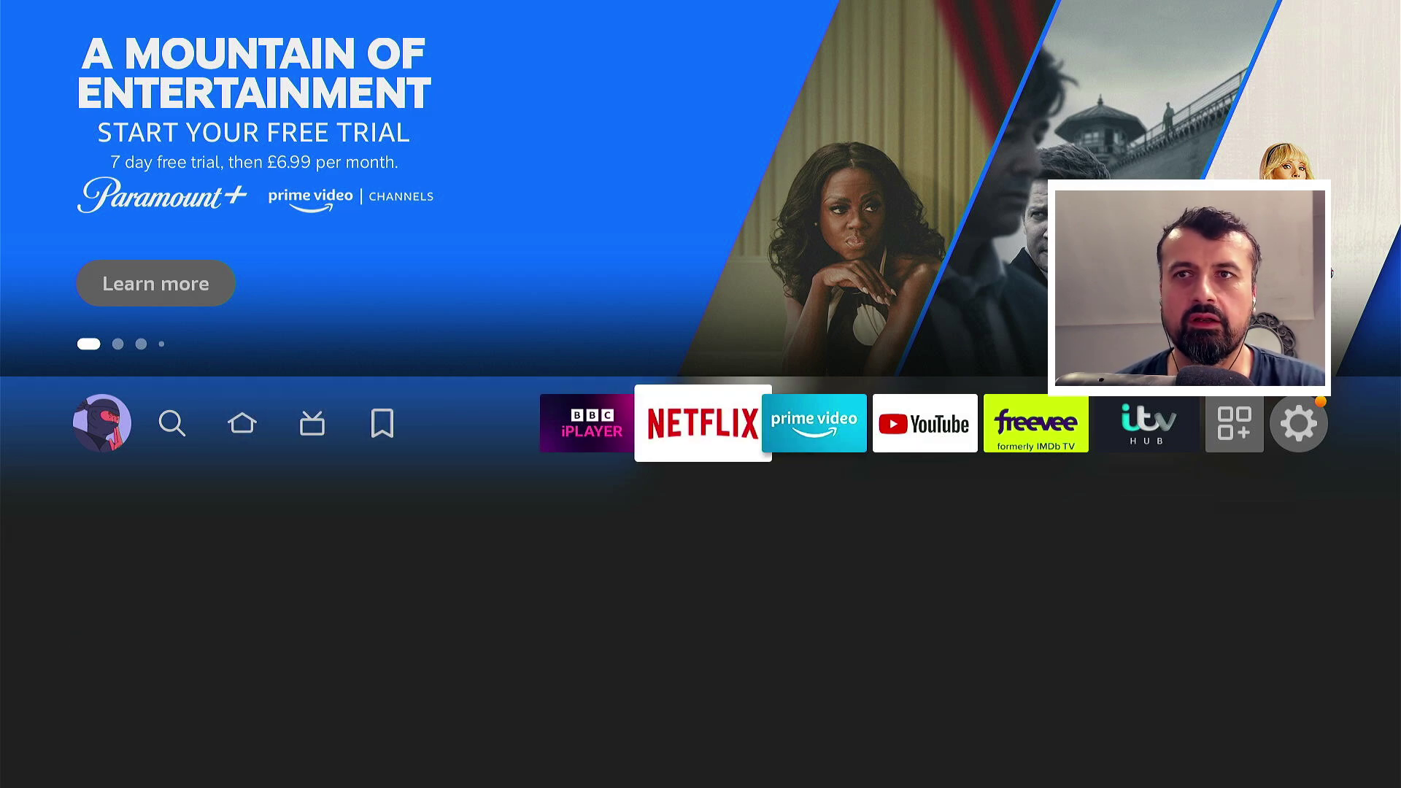
key(Right)
key(Right)
key(Right)
key(Right)
key(Right)
key(Right)
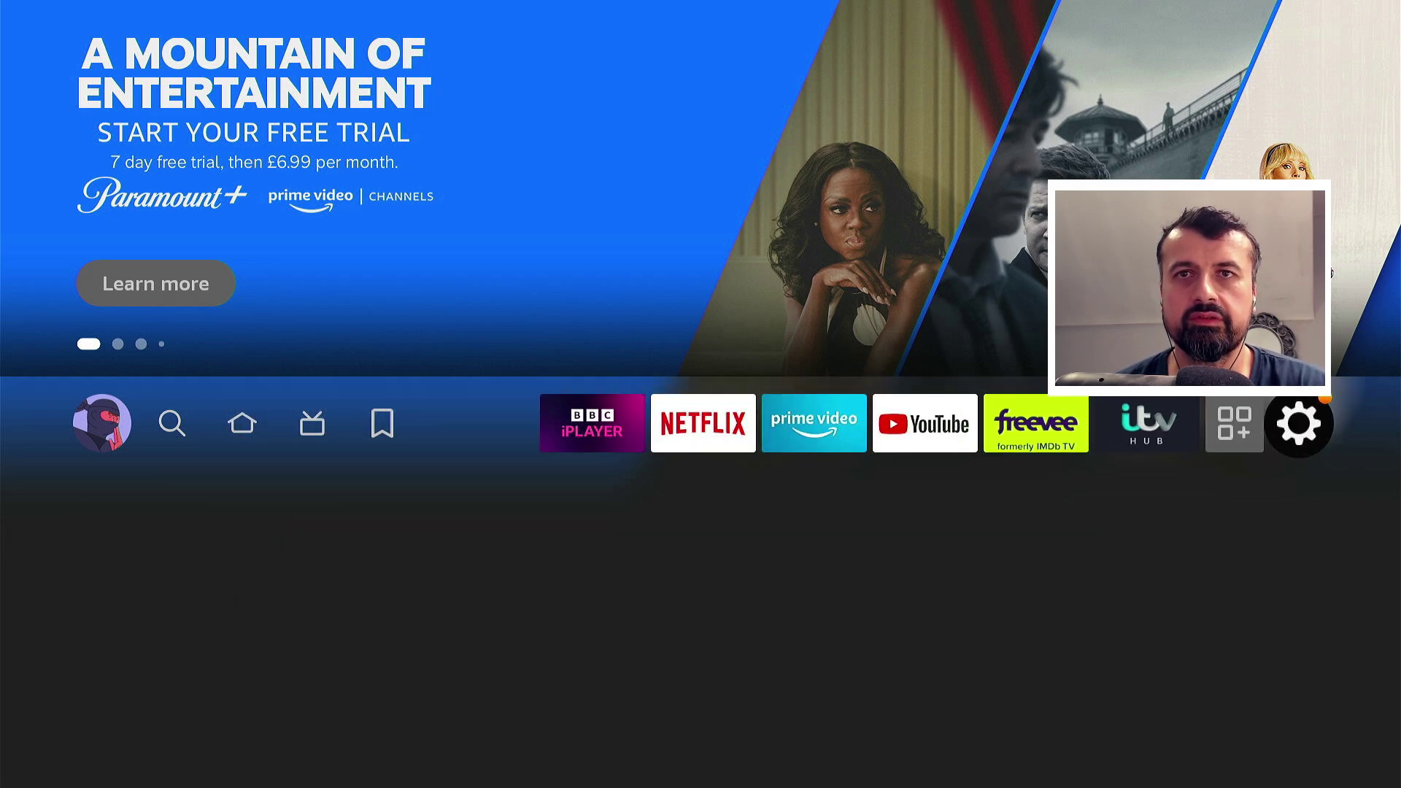
key(Down)
key(Down)
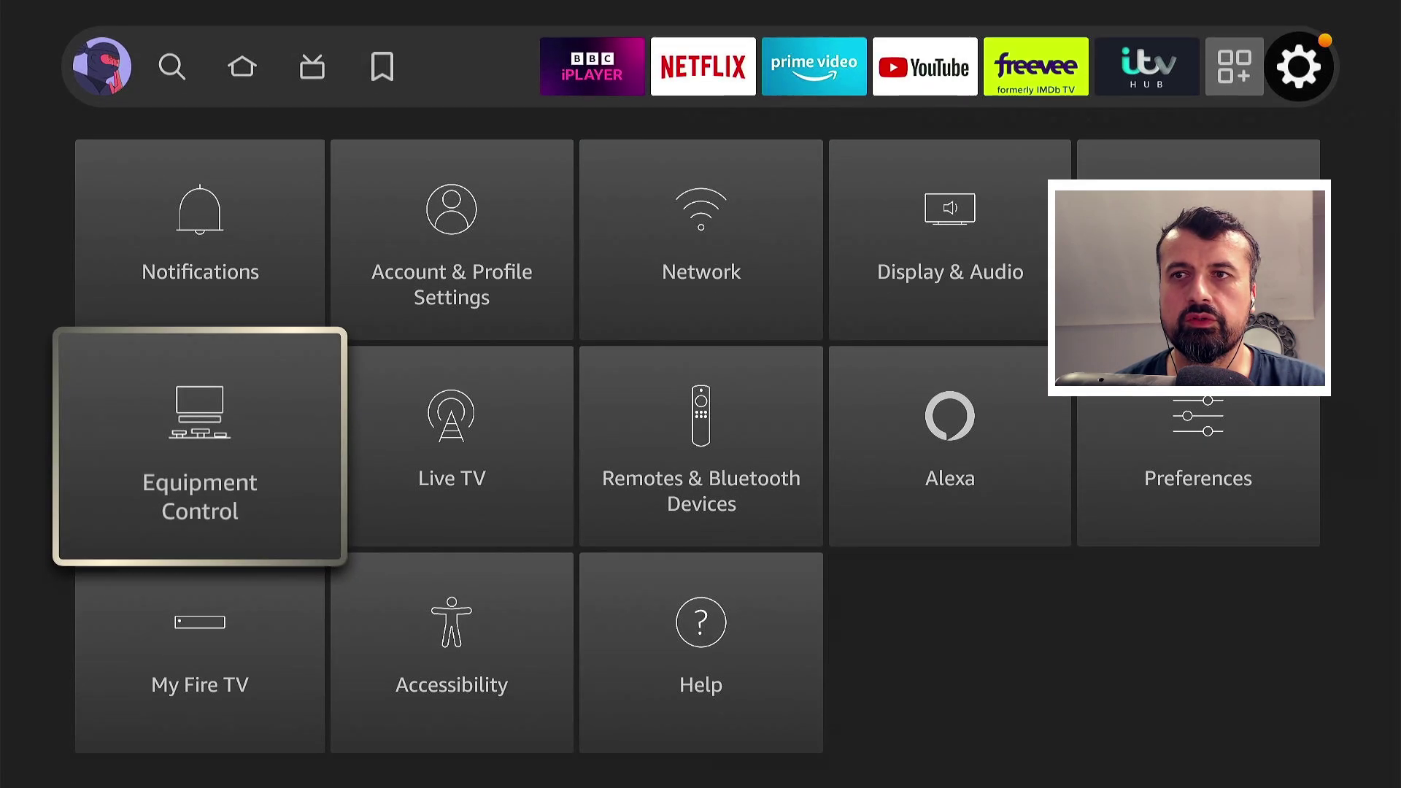
key(Down)
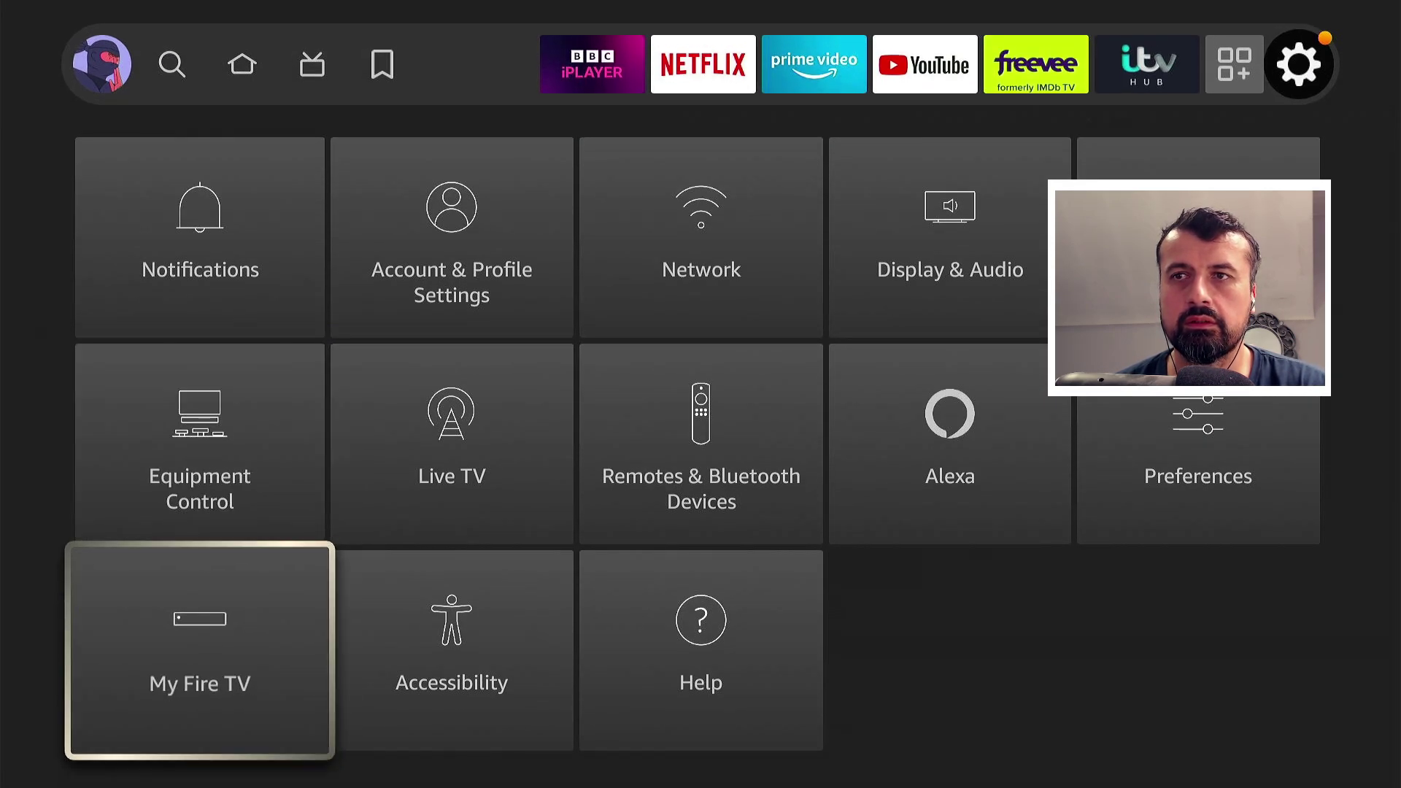
key(Return)
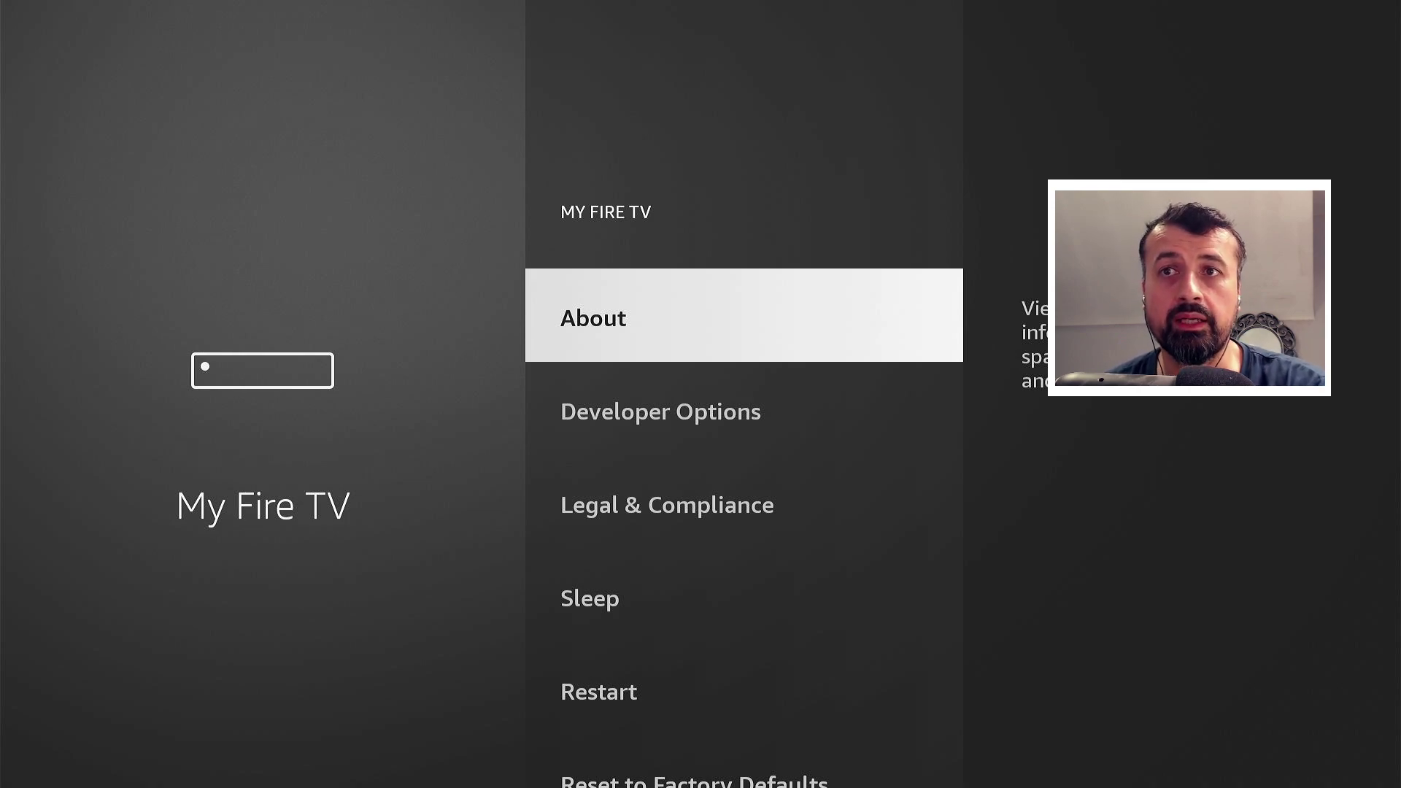
Step: In Developer Options, check Install unknown apps (no app has requested it) and dismiss the notice
key(Down)
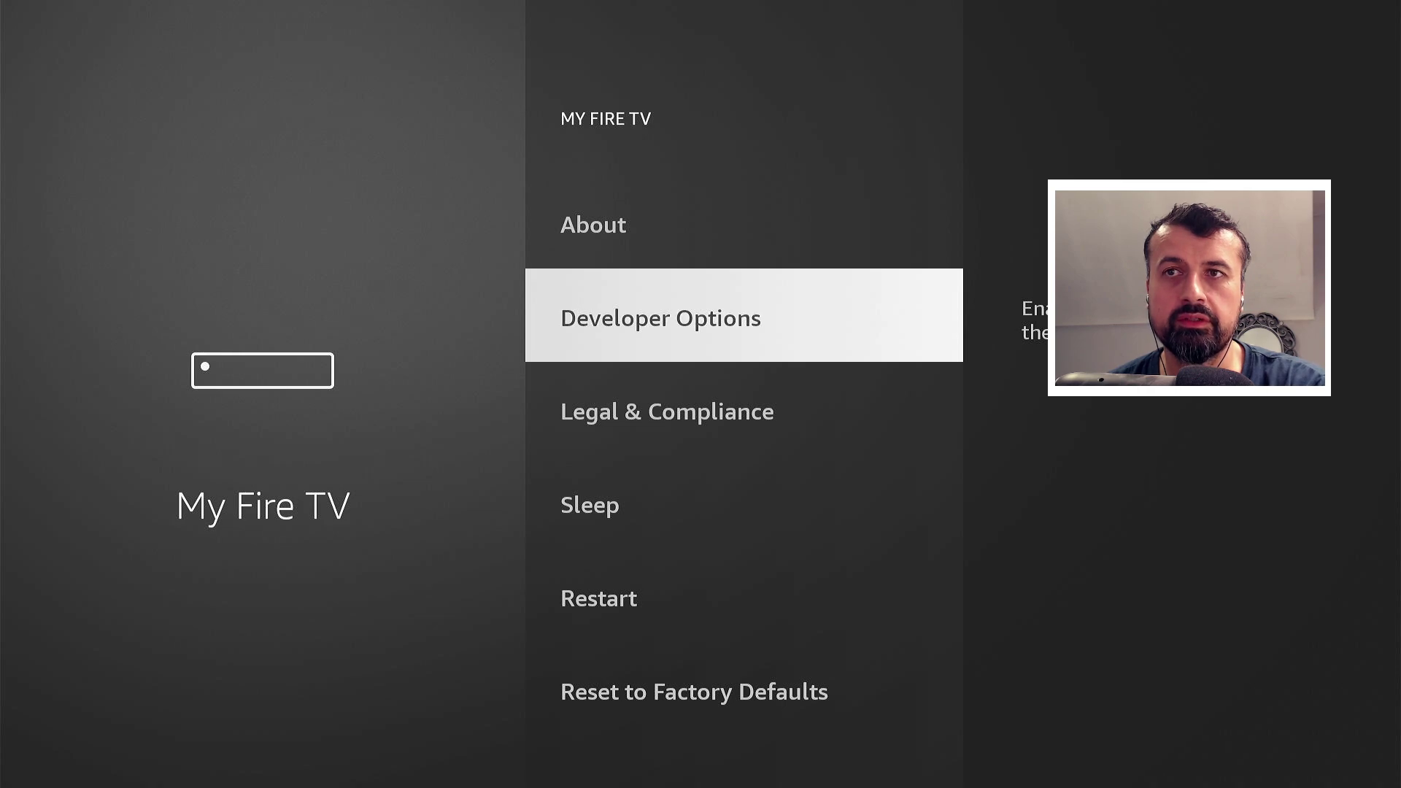
key(Return)
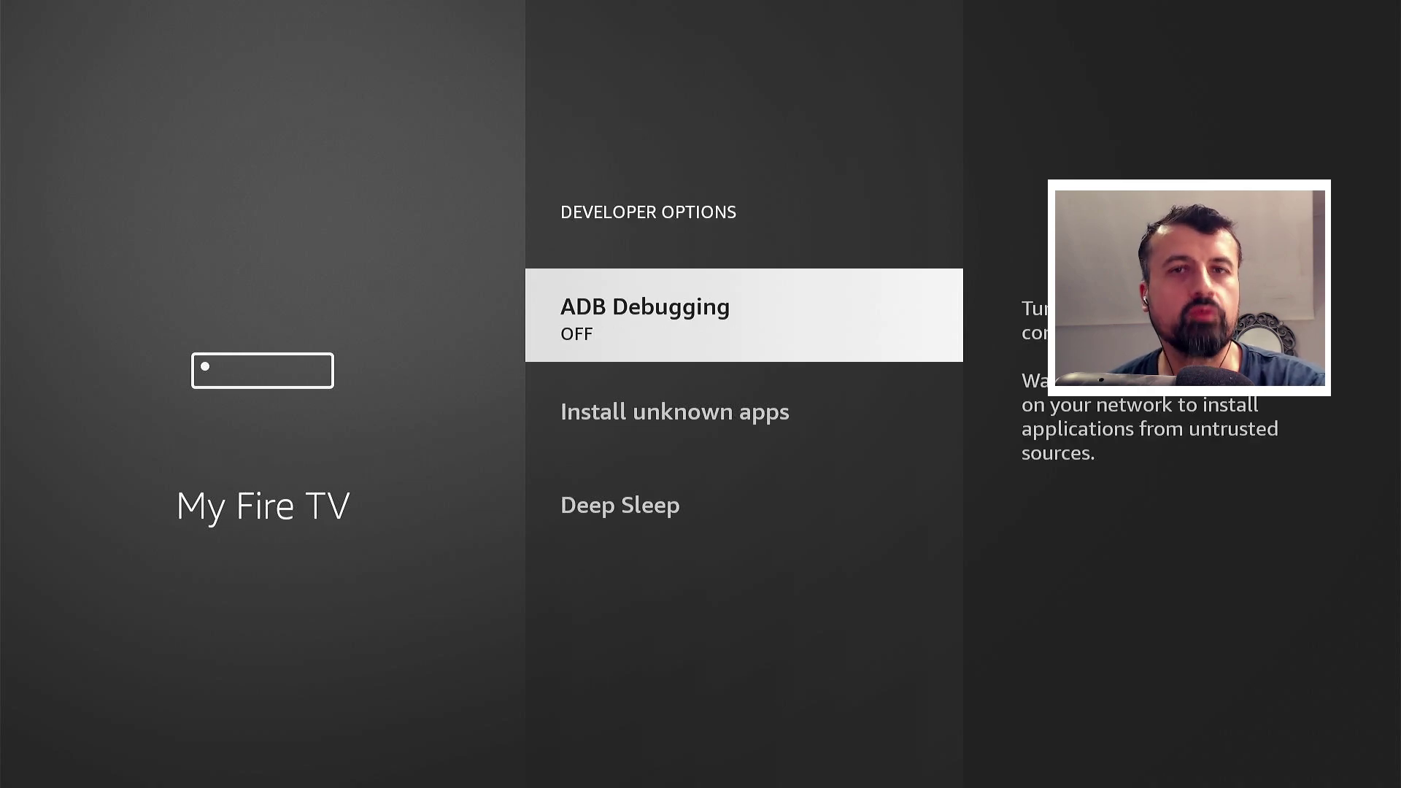
key(Down)
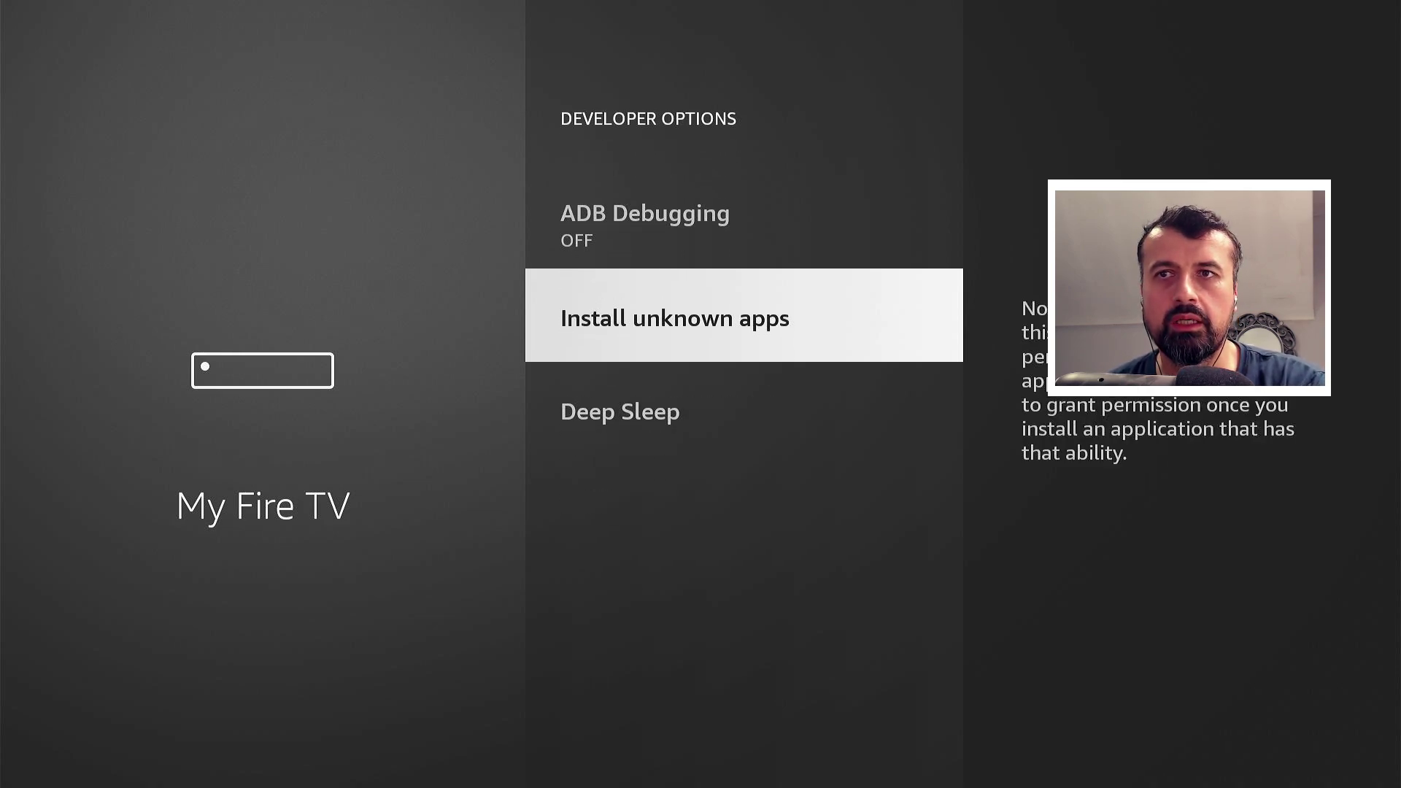
key(Return)
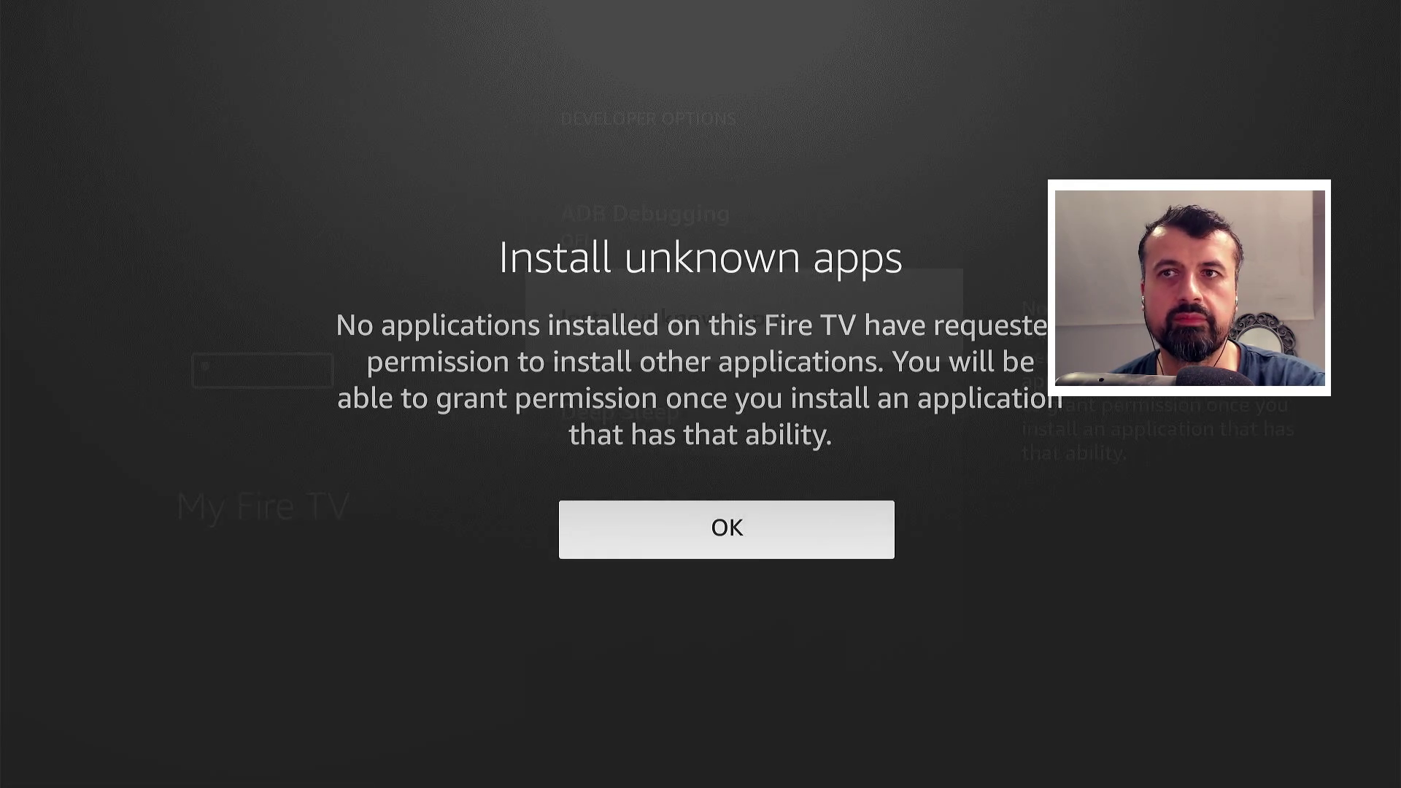
key(Return)
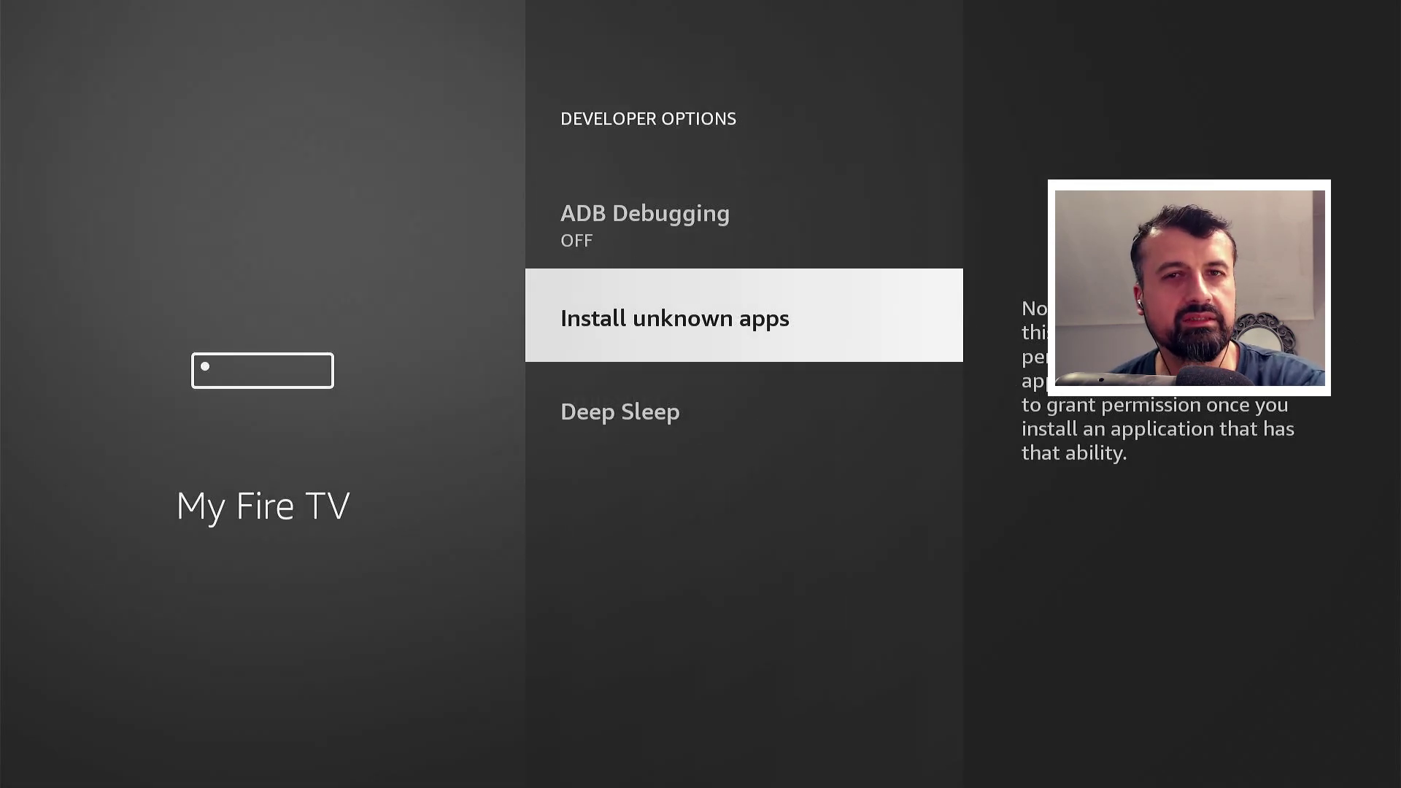